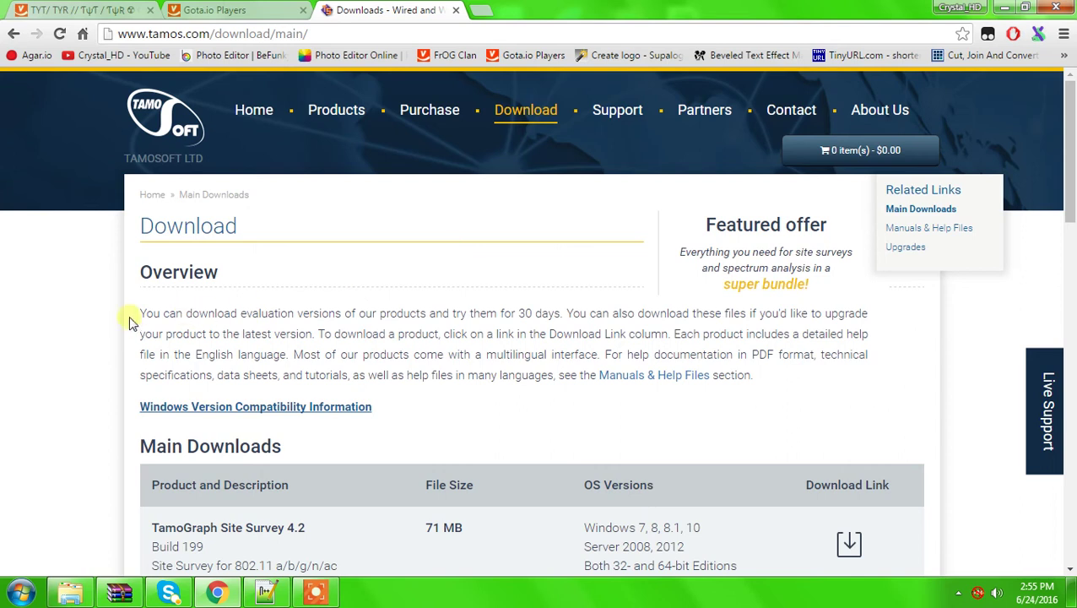
Highlight and clear text in the Overview and Featured offer sections, then dismiss the address-bar suggestions
drag(131, 322, 803, 393)
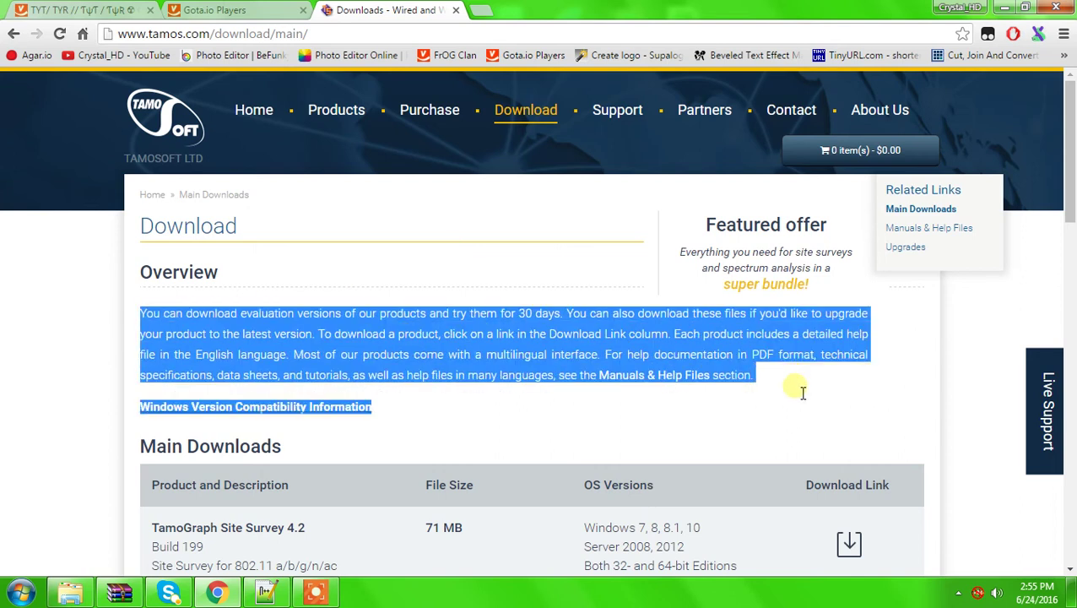
click(638, 256)
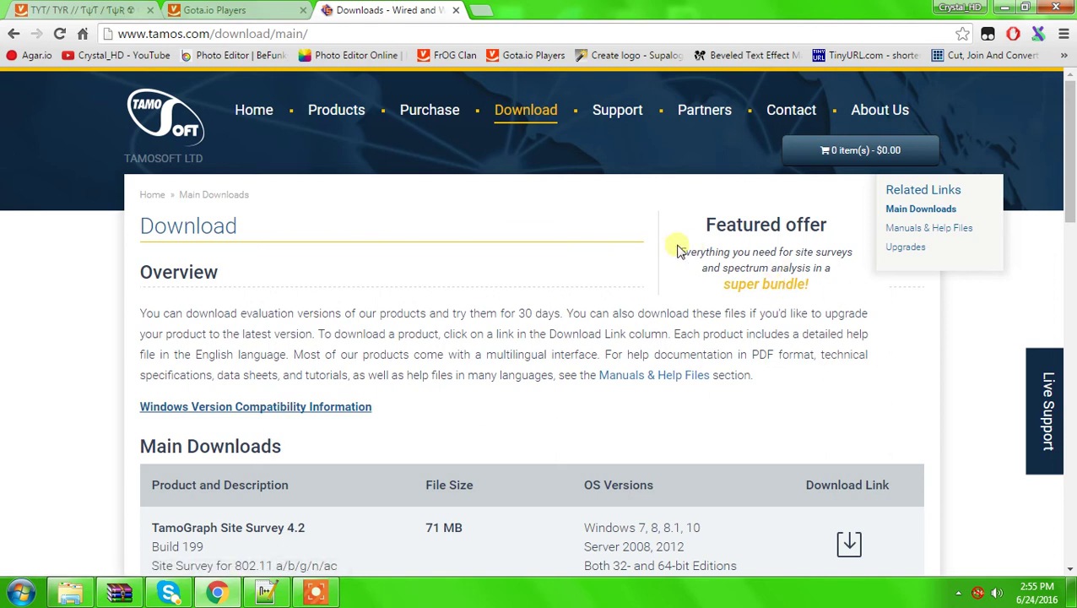
drag(680, 255, 697, 270)
click(493, 289)
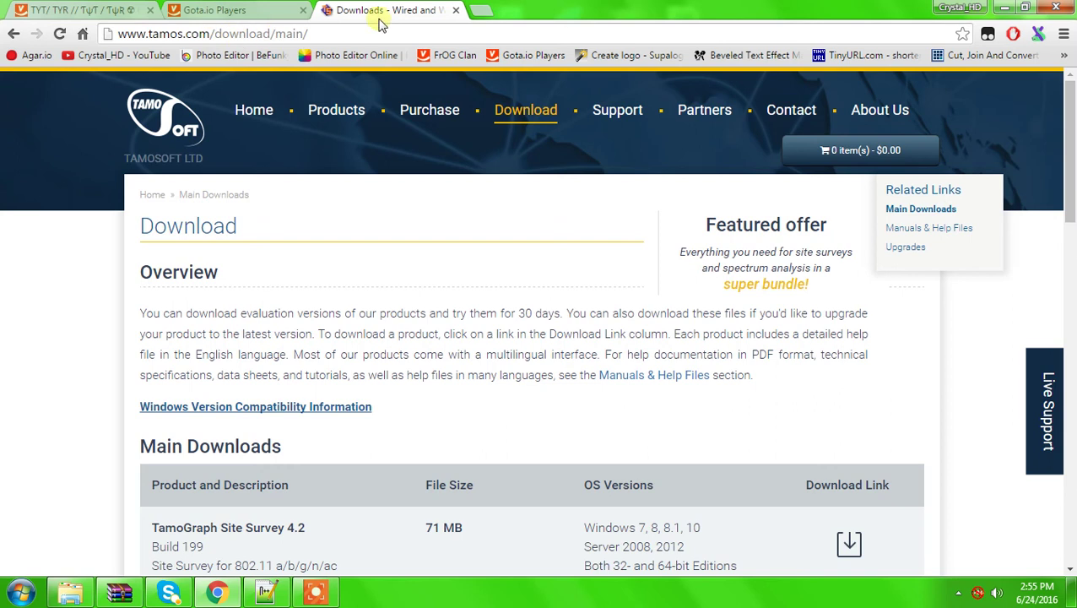
click(326, 35)
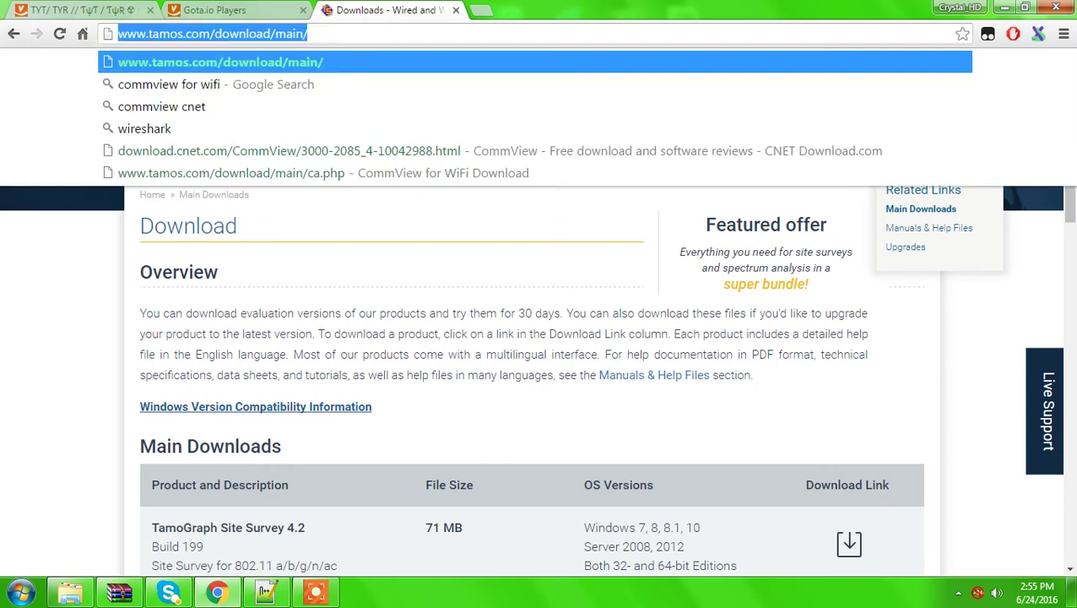
click(336, 240)
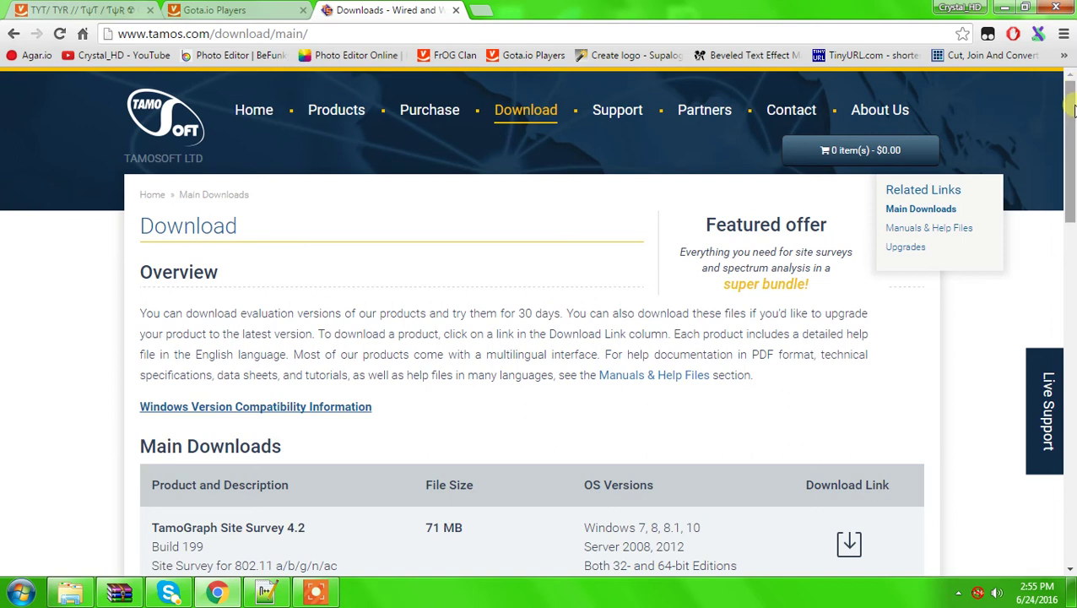
Scroll to the Main Downloads table and select the CommView 6.5 rows
drag(1069, 112, 1070, 190)
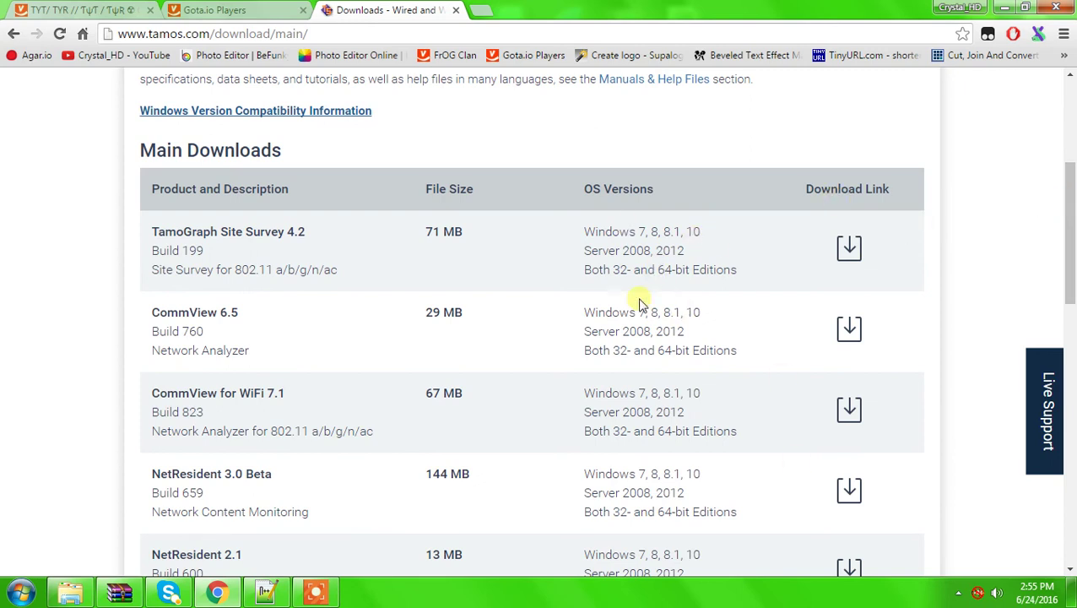
drag(573, 314, 576, 293)
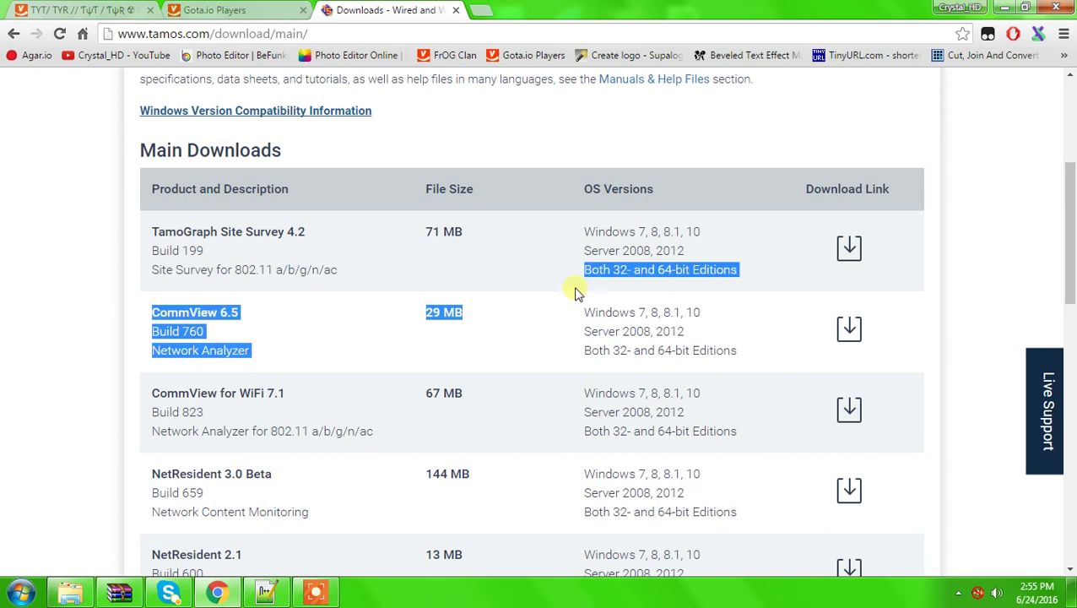
drag(593, 352, 513, 400)
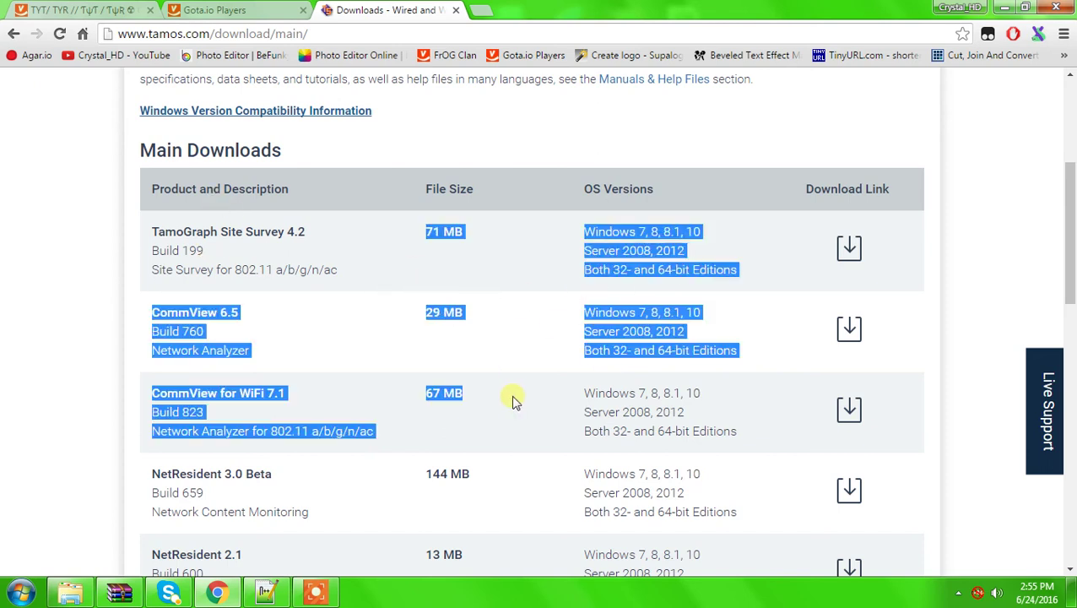
scroll(528, 409, down, 6)
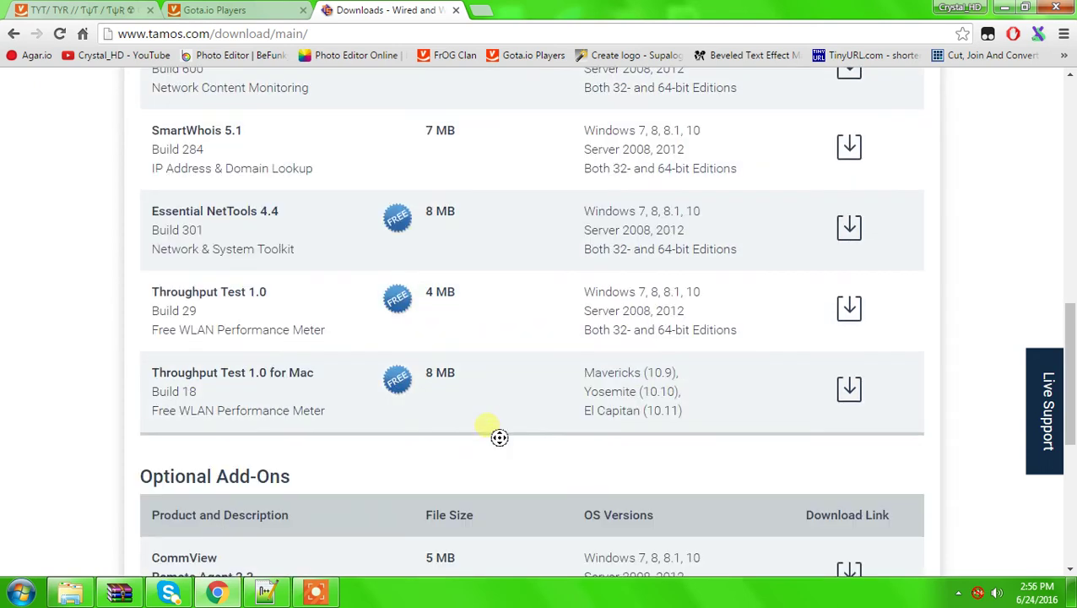
scroll(500, 437, up, 15)
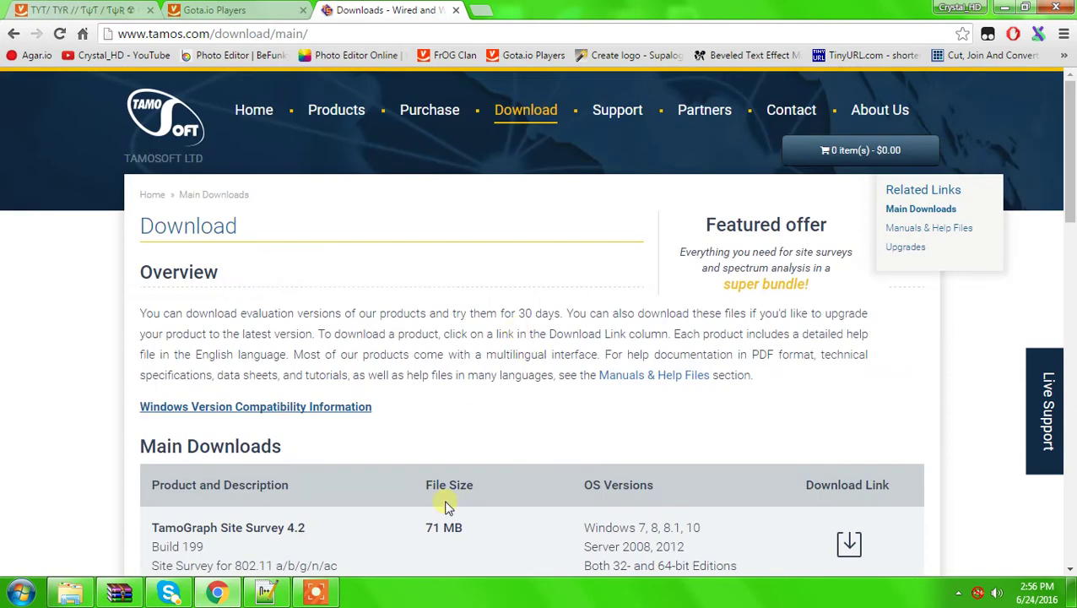
scroll(447, 504, down, 2)
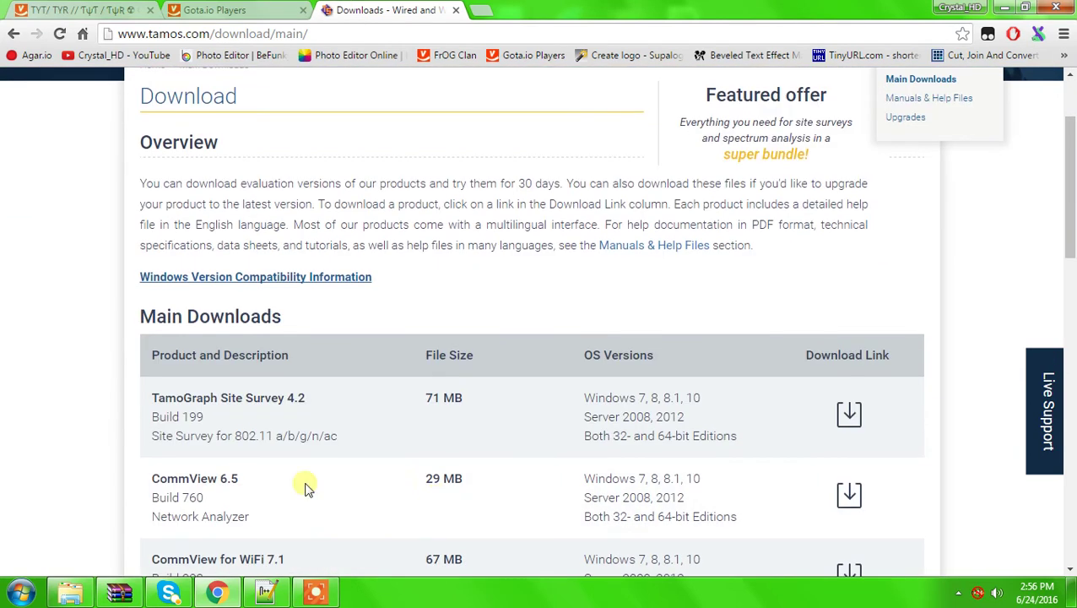
Download CommView 6.5 (cv6.zip) from Main Downloads and minimize Chrome to reveal the desktop
drag(173, 460, 116, 481)
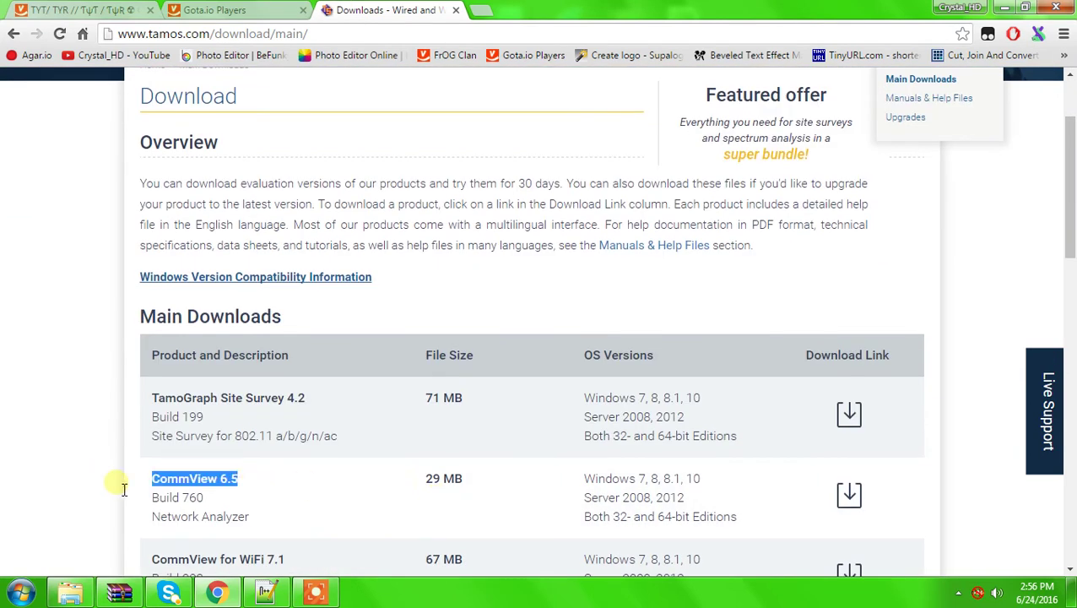
click(399, 488)
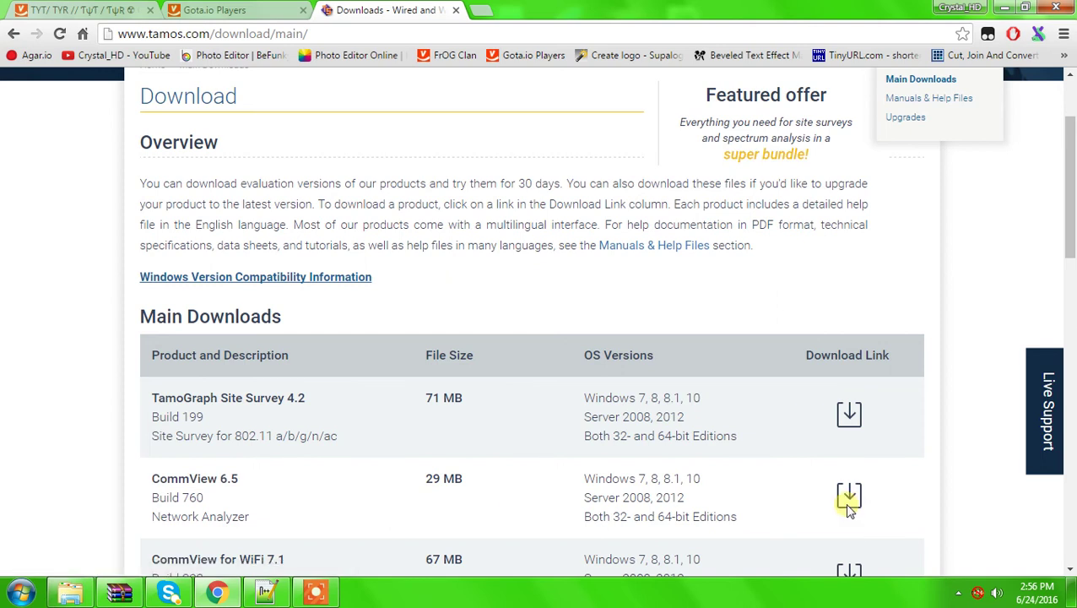
click(848, 498)
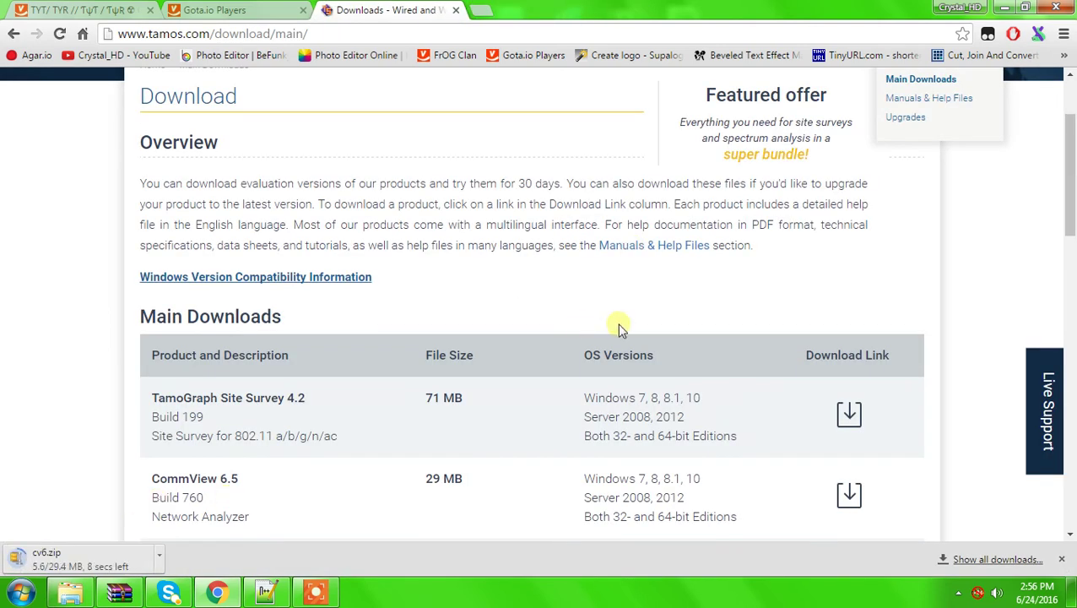
click(1005, 9)
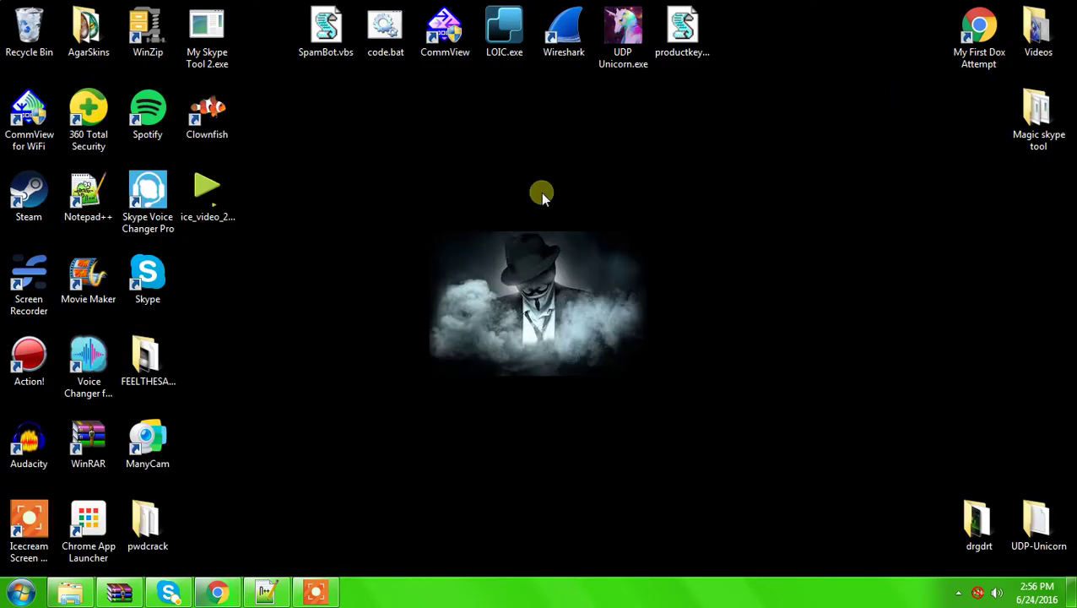
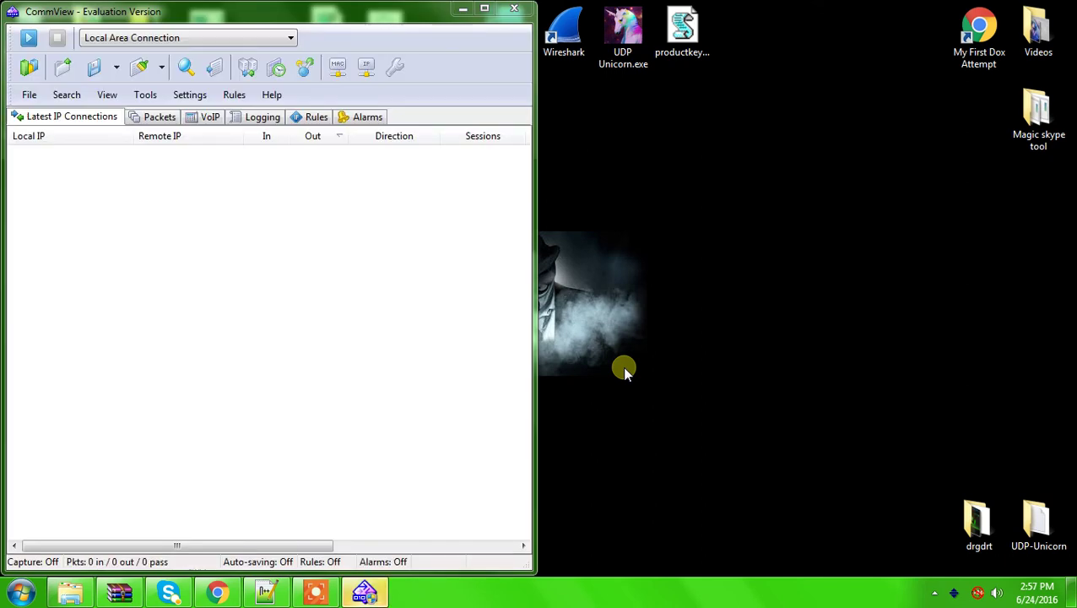
Maximize the CommView connections window
click(484, 10)
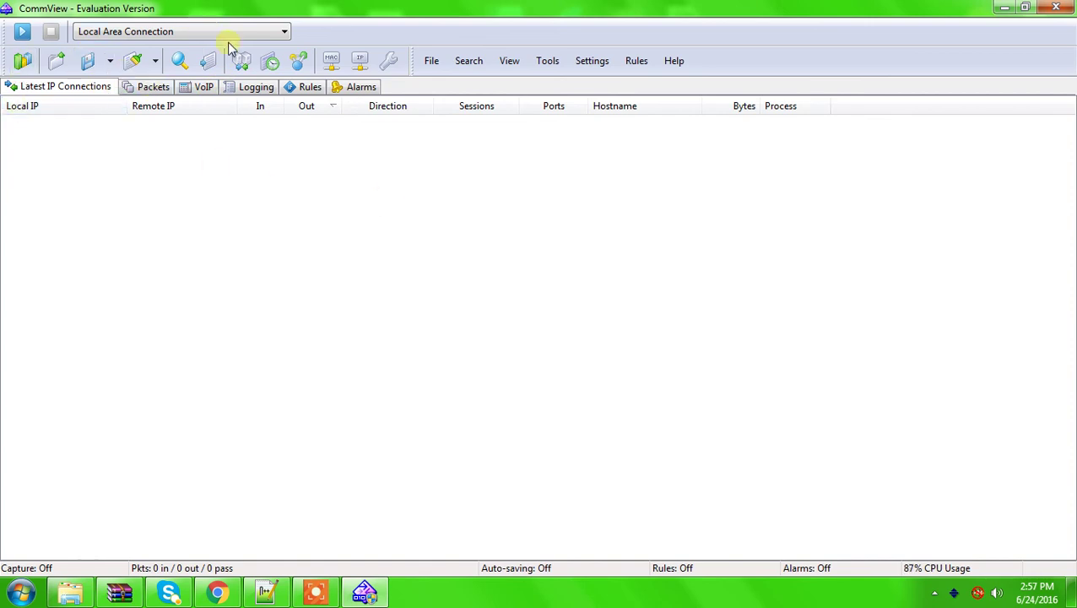
Bring the Chrome window with the Tamos CommView download page to the front
click(217, 593)
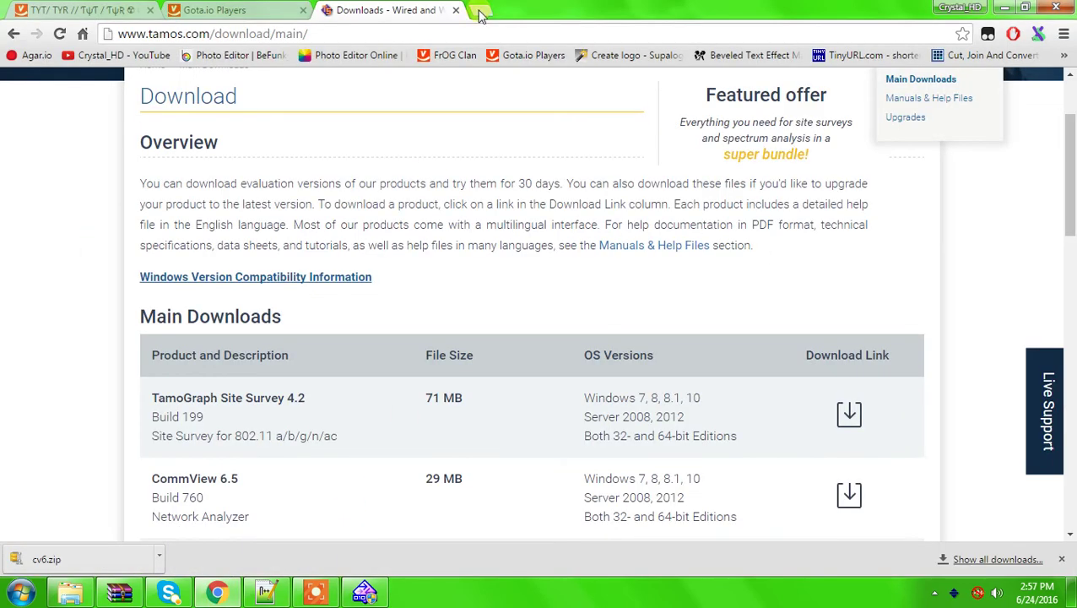
Open omegle.com in a new, separate browser window
click(477, 12)
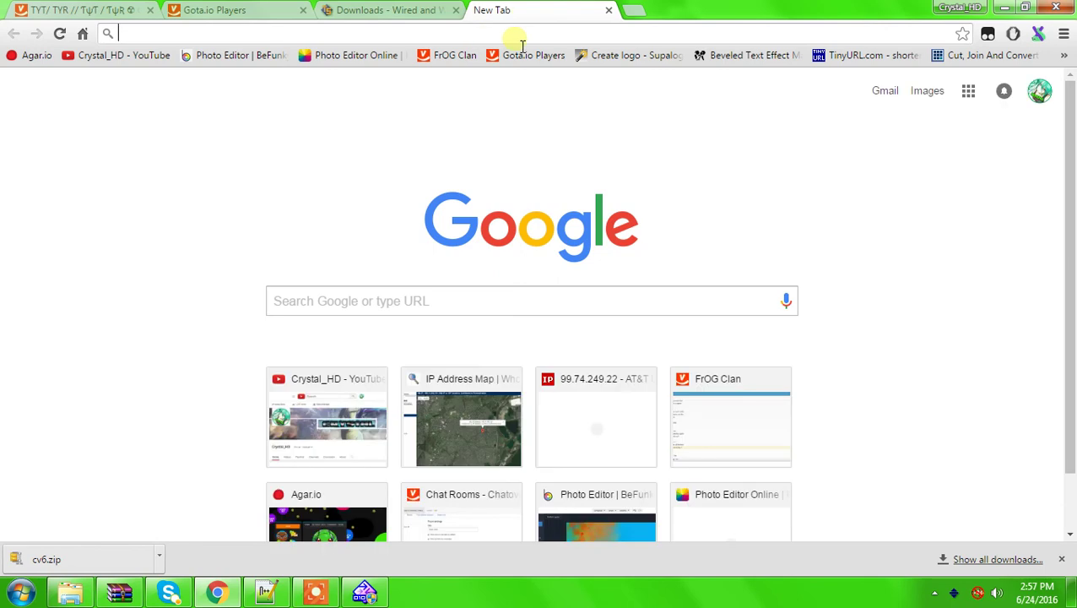
drag(531, 19, 632, 41)
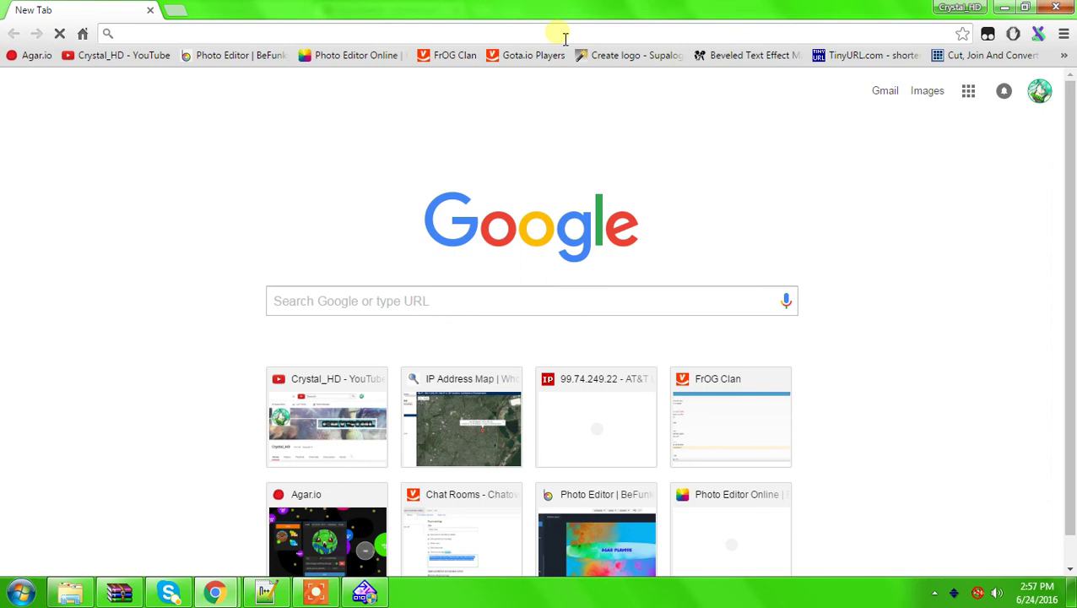
text(omegle.com)
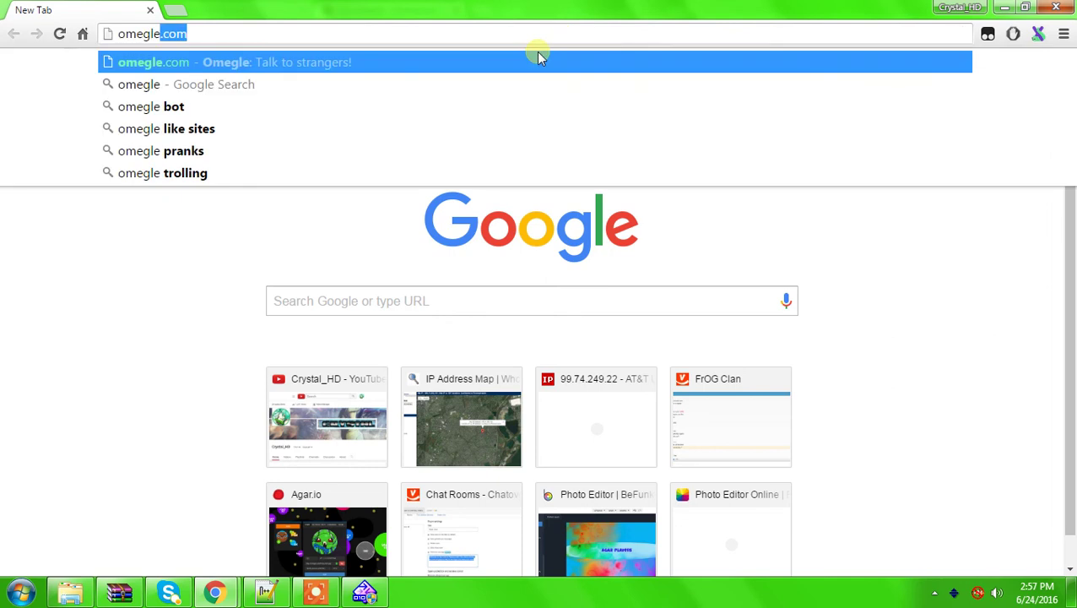
click(541, 60)
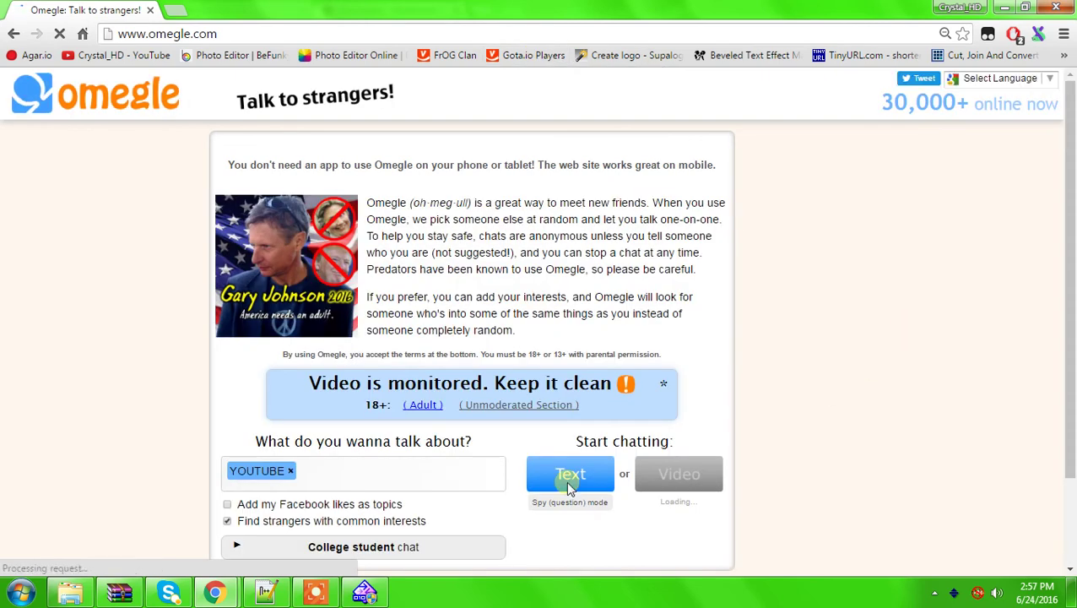
Start an Omegle text chat with a stranger, then return to CommView
click(571, 476)
click(364, 591)
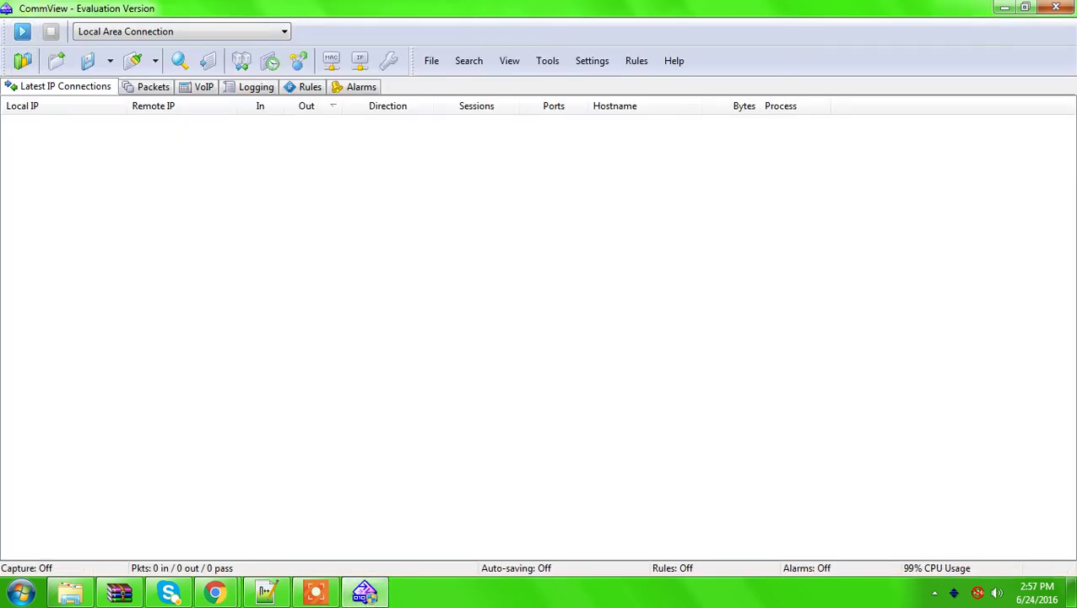
Start CommView capturing and tile it on the right, with the Omegle browser on the left
click(22, 33)
double_click(276, 16)
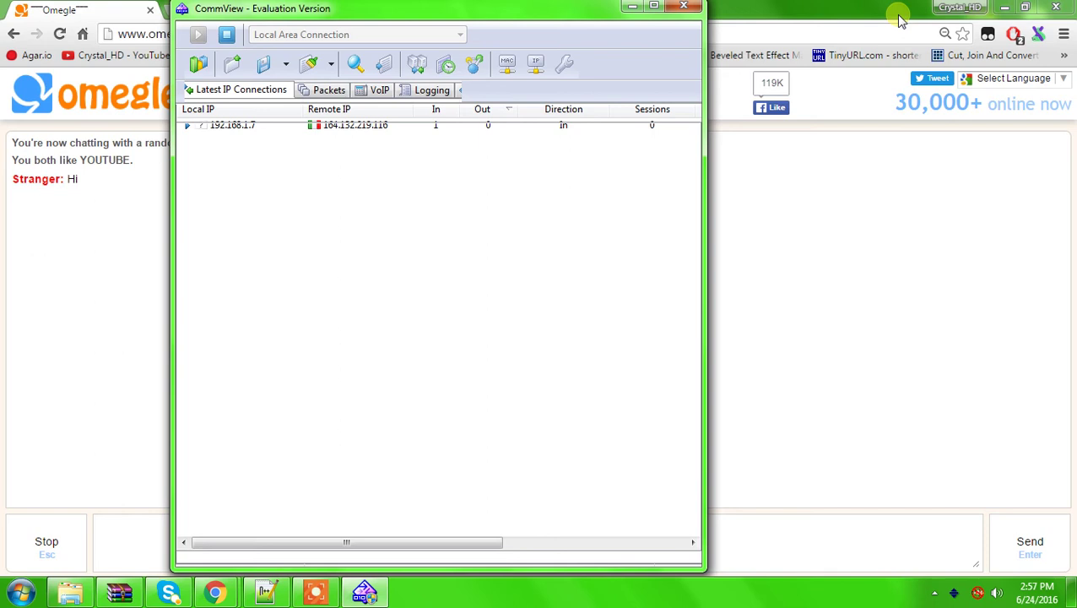
key(super+Right)
click(193, 562)
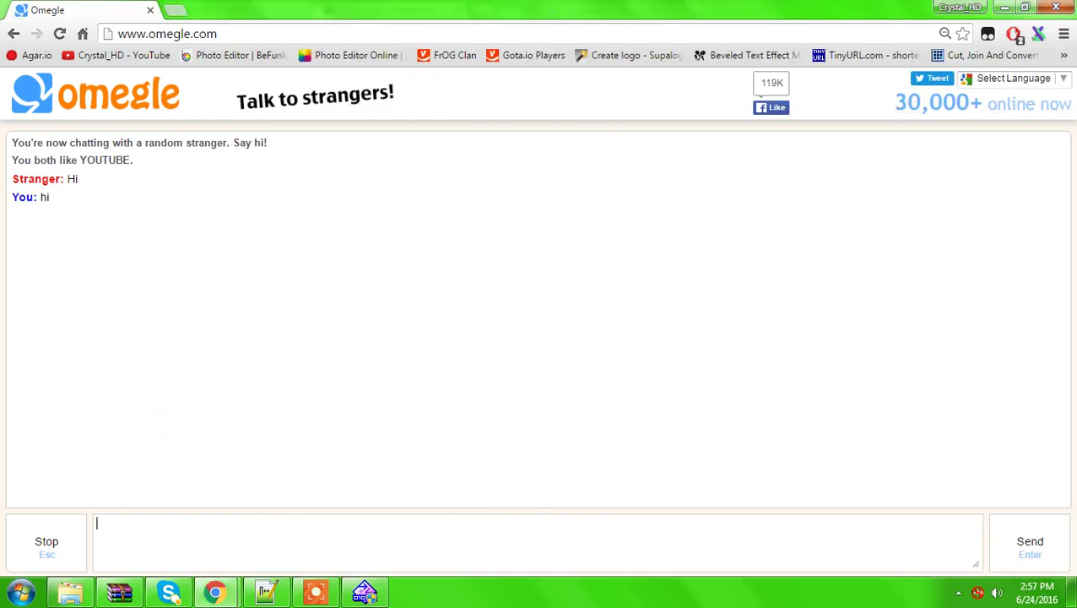
key(super+Left)
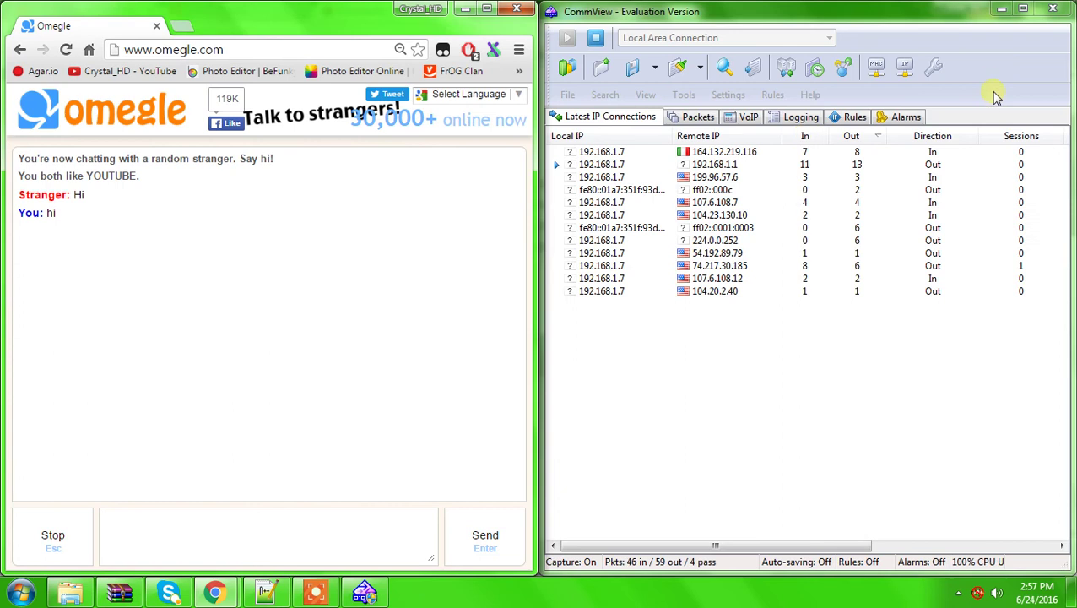
click(802, 151)
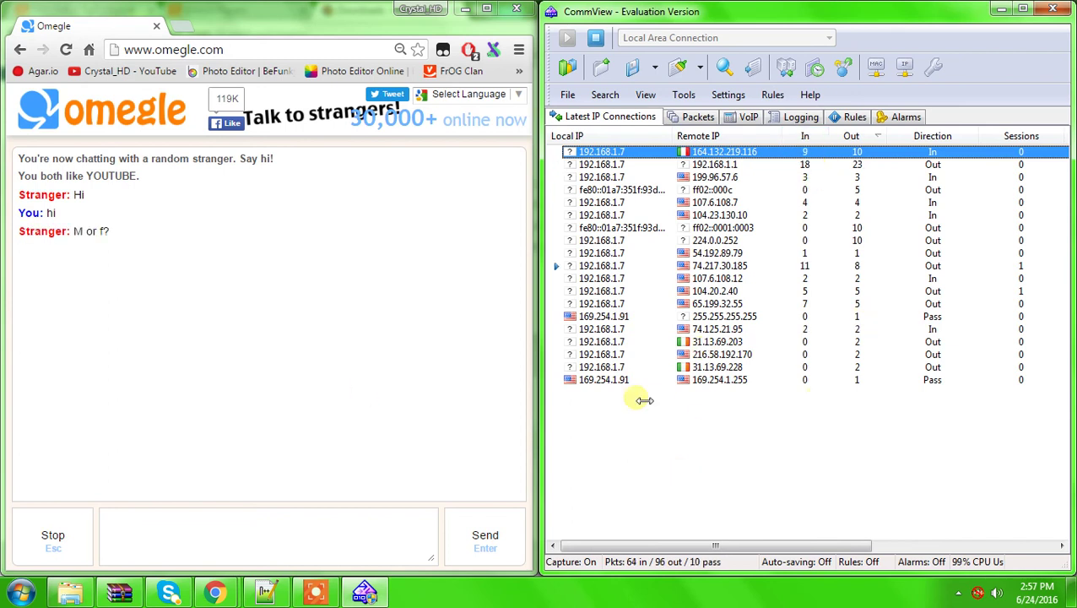
click(193, 468)
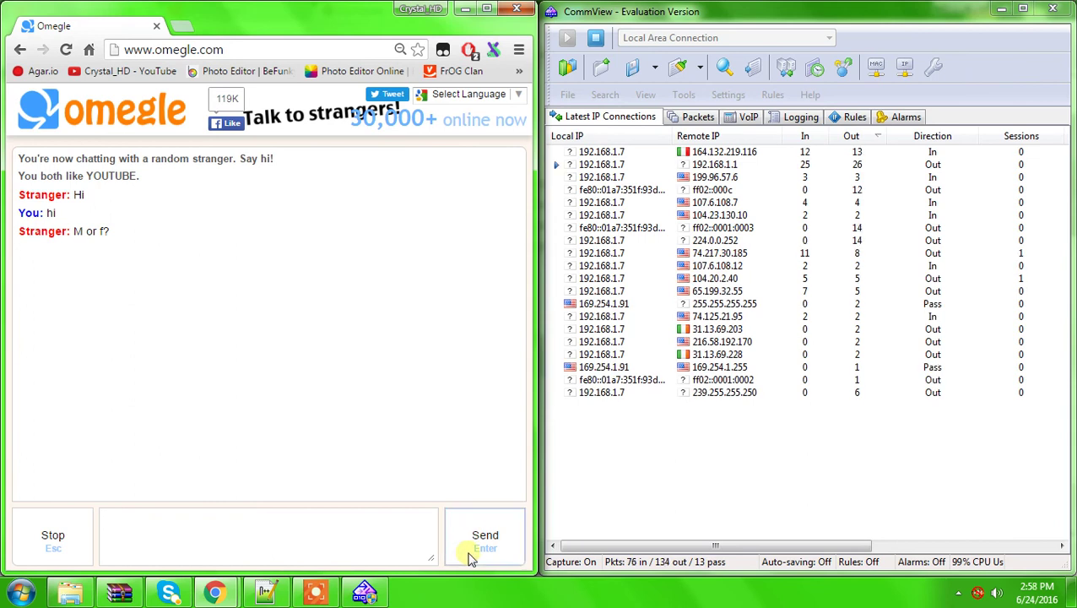
drag(67, 488, 71, 513)
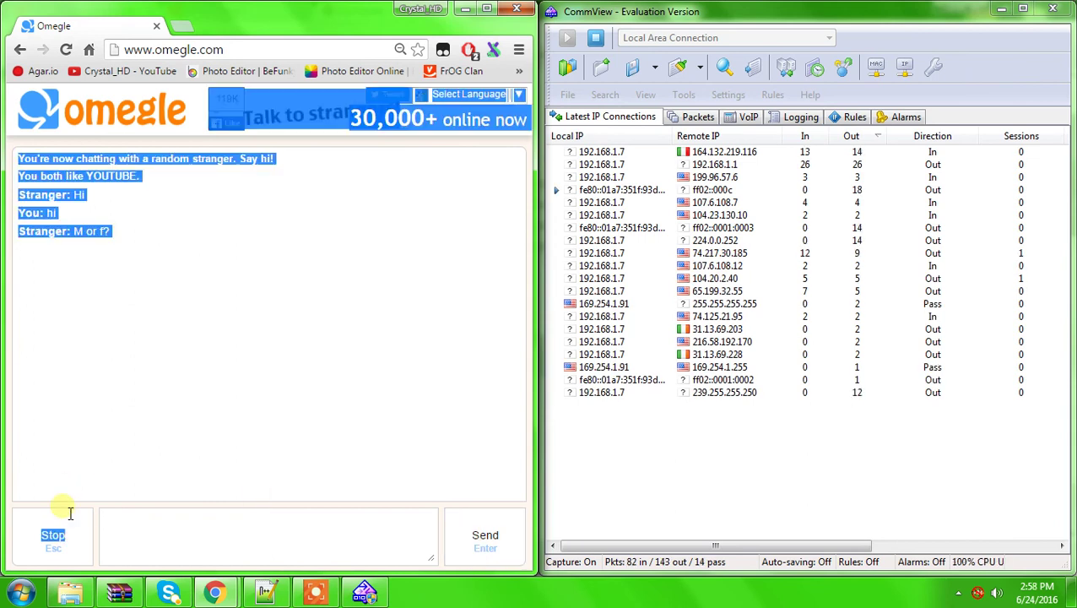
click(70, 514)
click(71, 516)
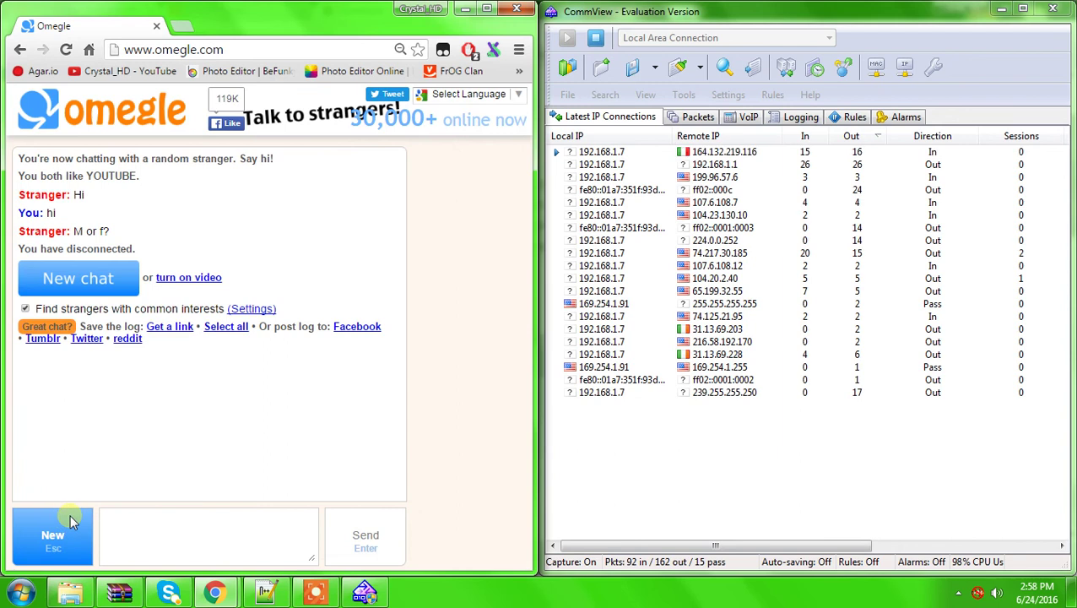
click(70, 514)
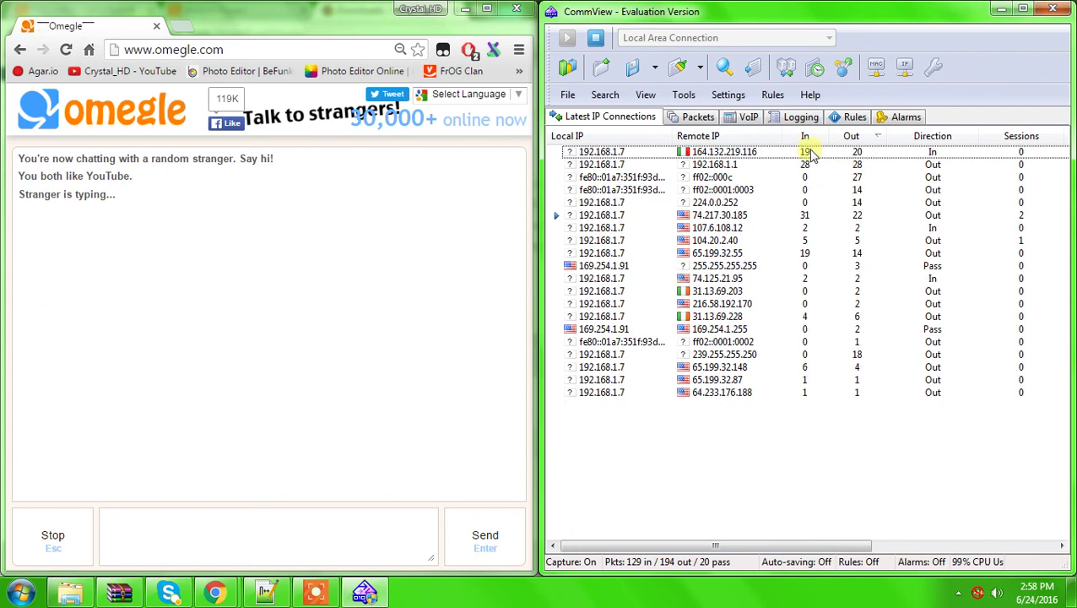
Send 'hi' to the stranger, then move on to a chat with another new stranger
click(241, 523)
text(hi)
key(Return)
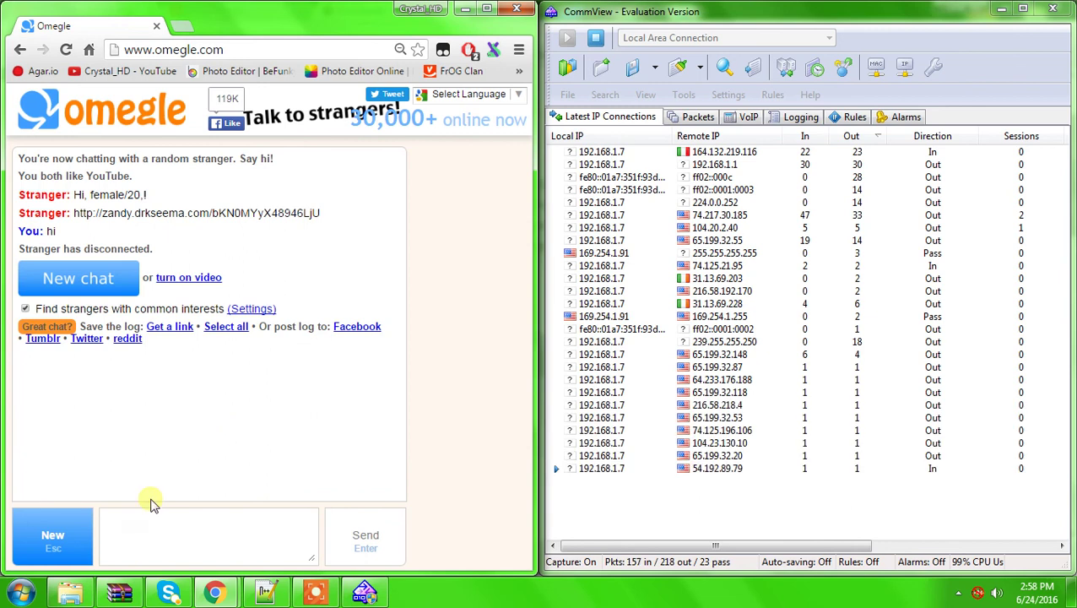
click(35, 515)
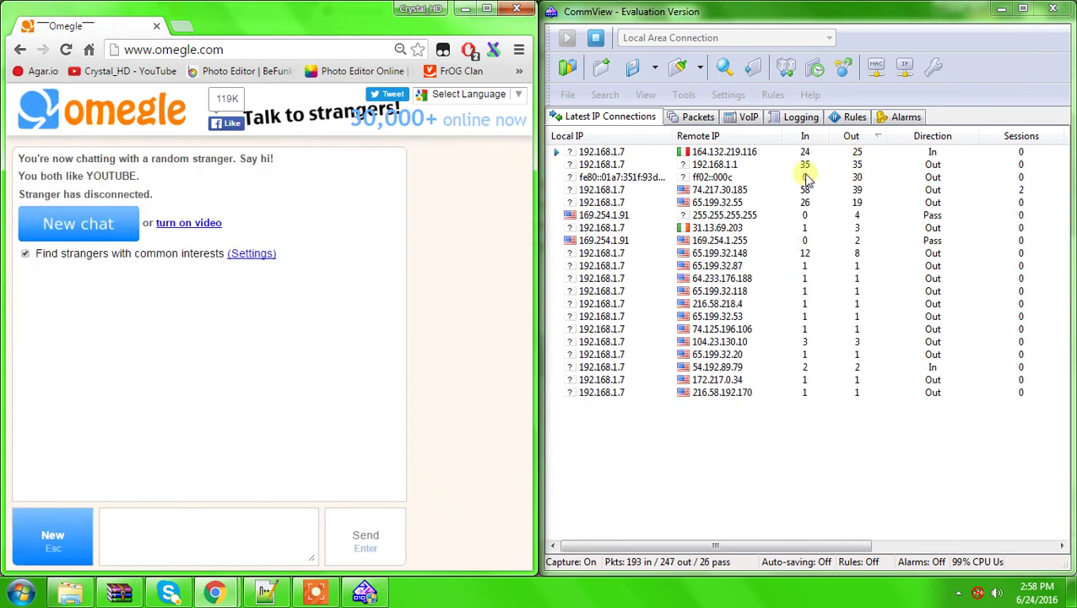
click(95, 228)
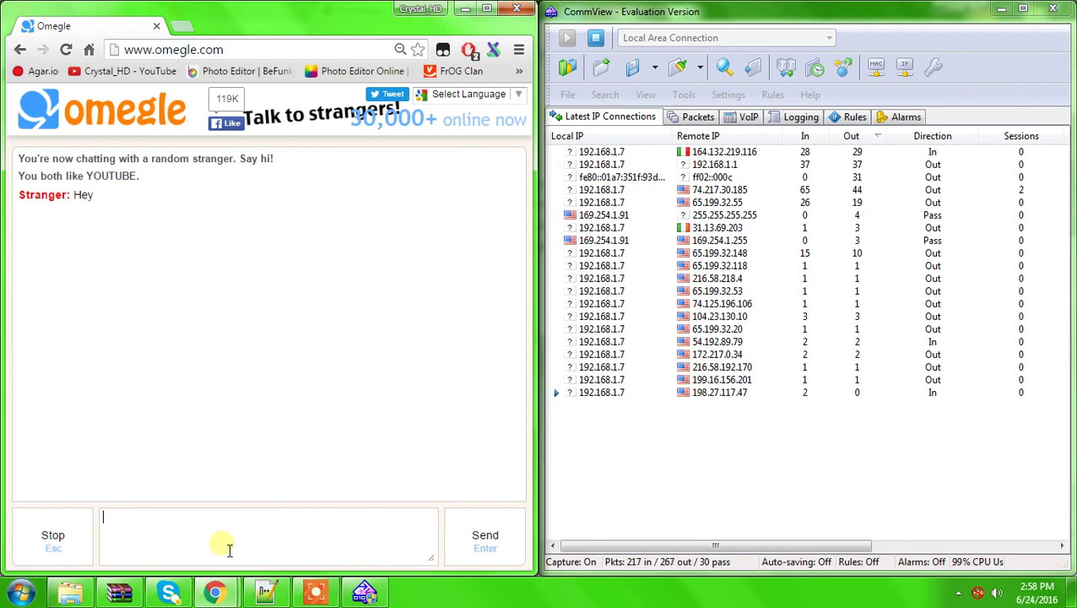
Leave the text chat, reload omegle.com and start a Video chat with a random stranger
click(21, 48)
click(348, 146)
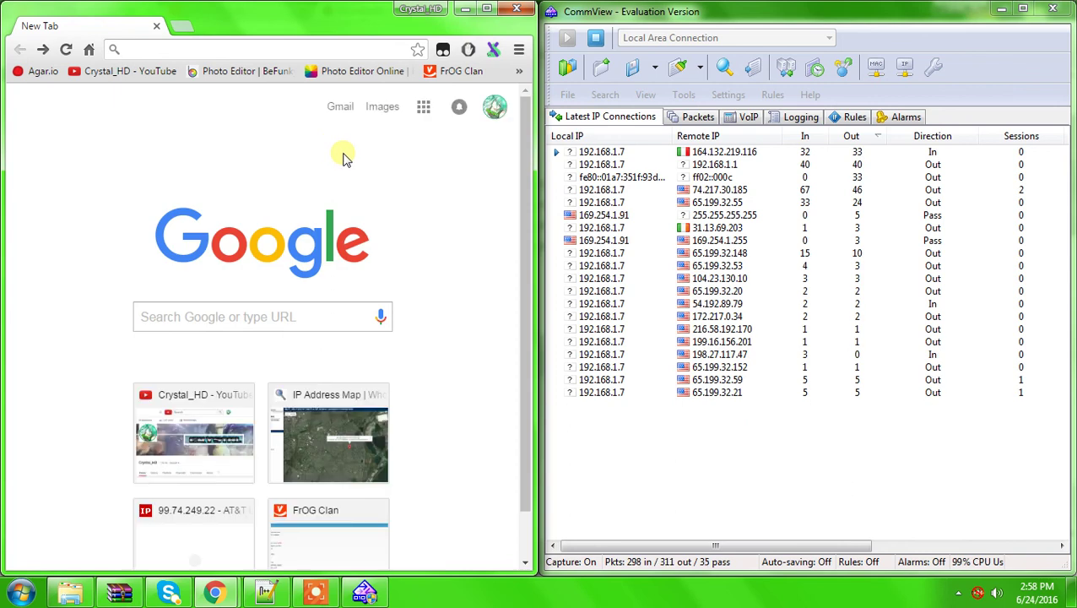
text(omeg)
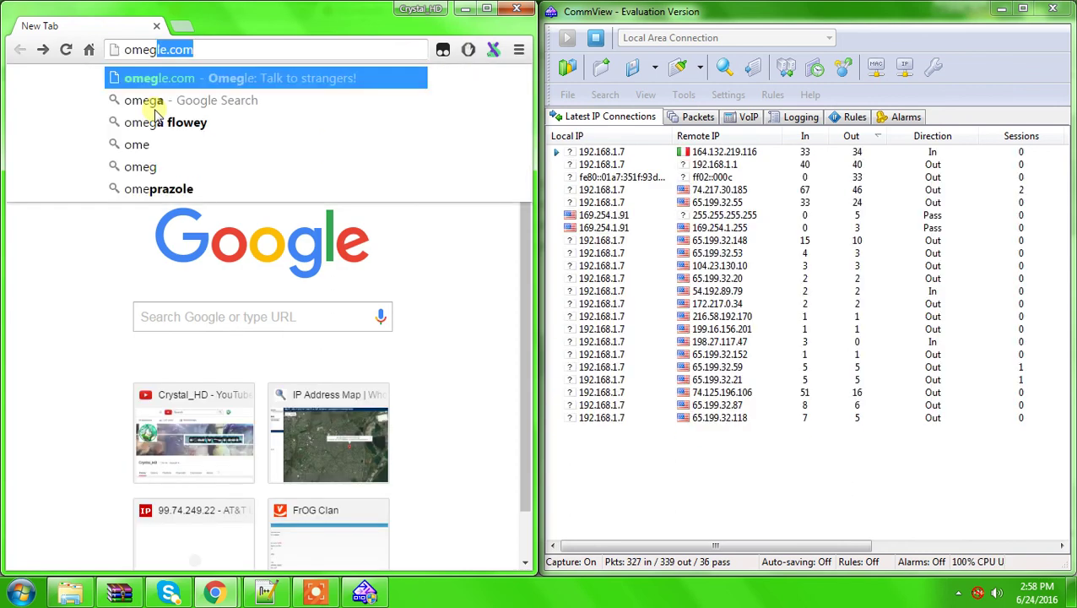
text(le.com)
key(Return)
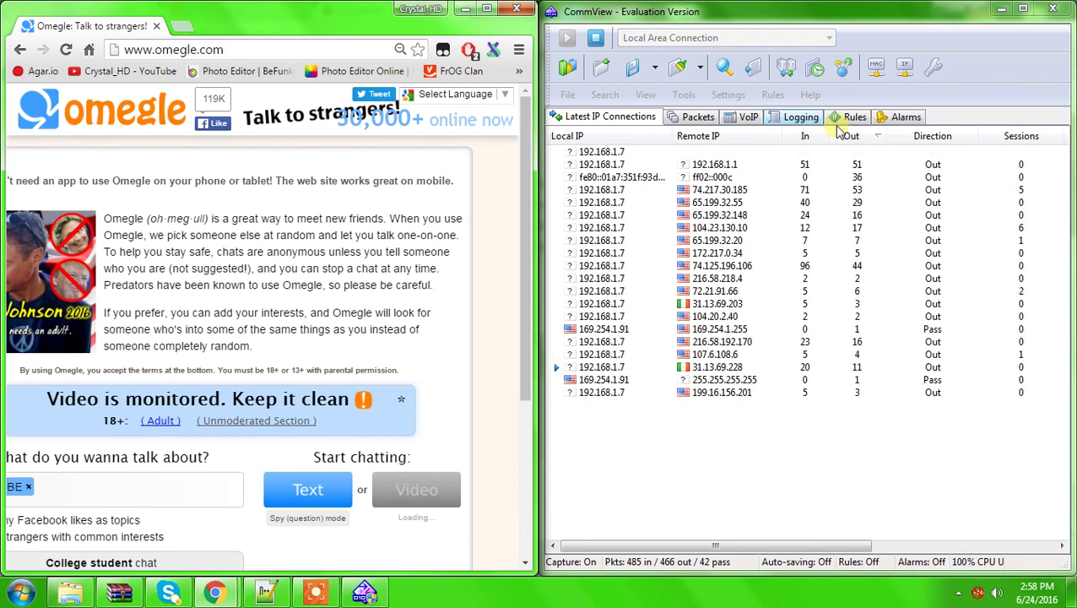
click(404, 498)
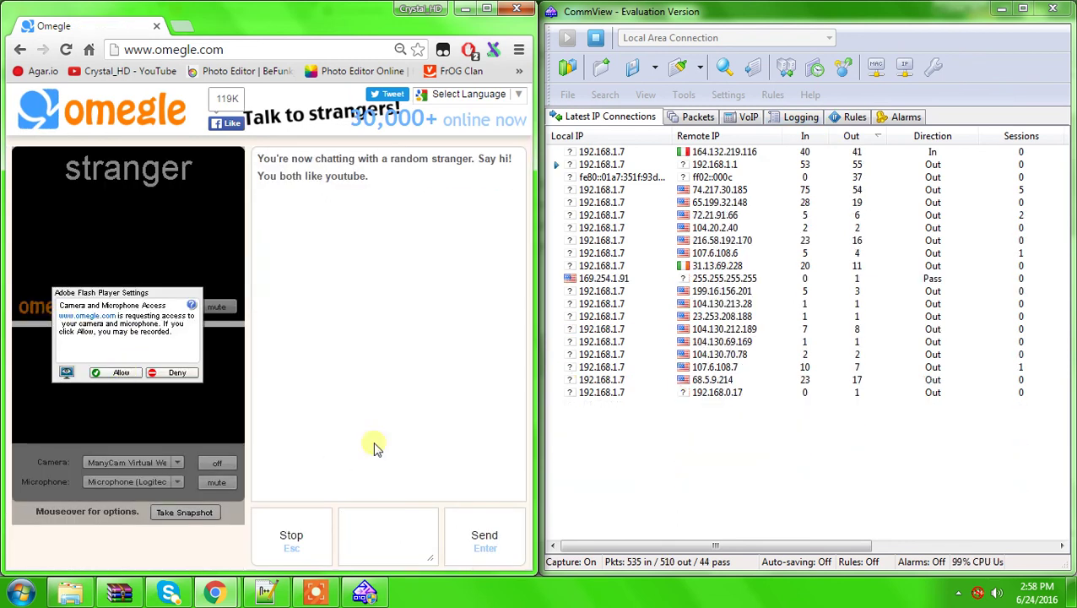
click(122, 374)
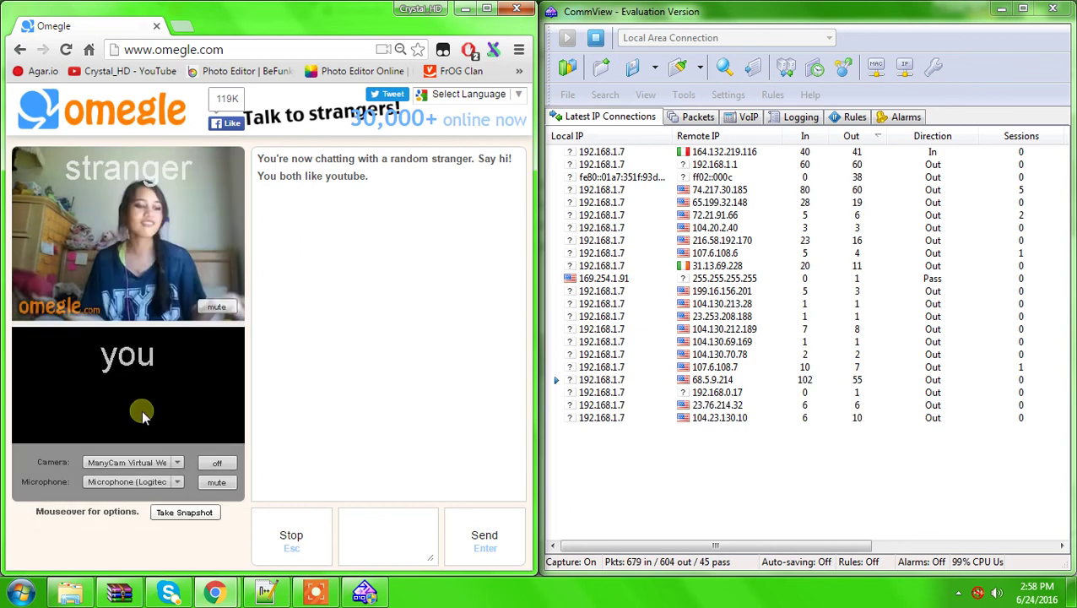
click(232, 481)
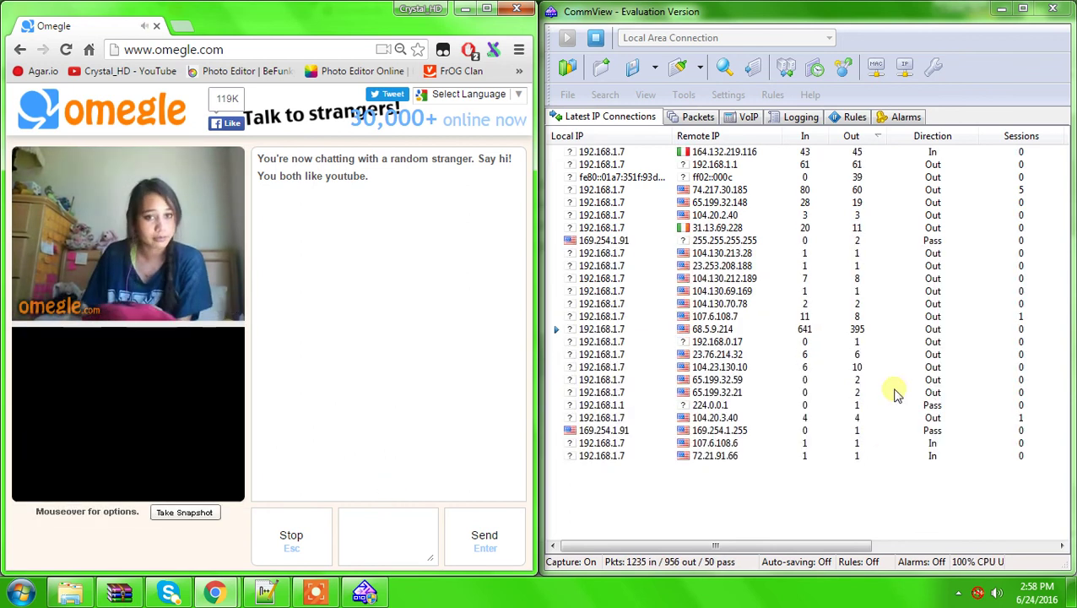
click(799, 268)
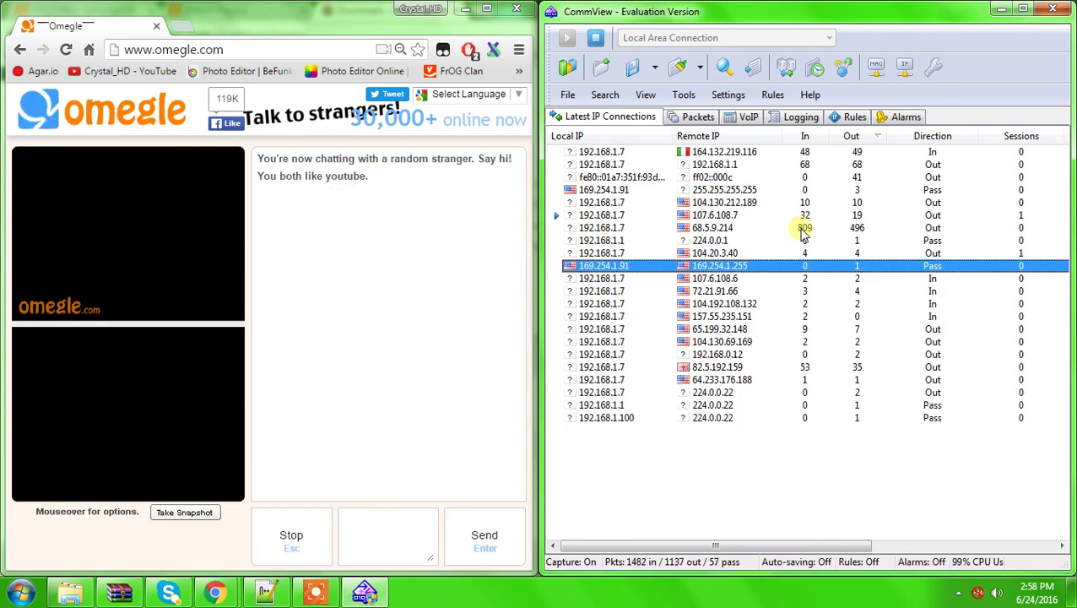
click(803, 228)
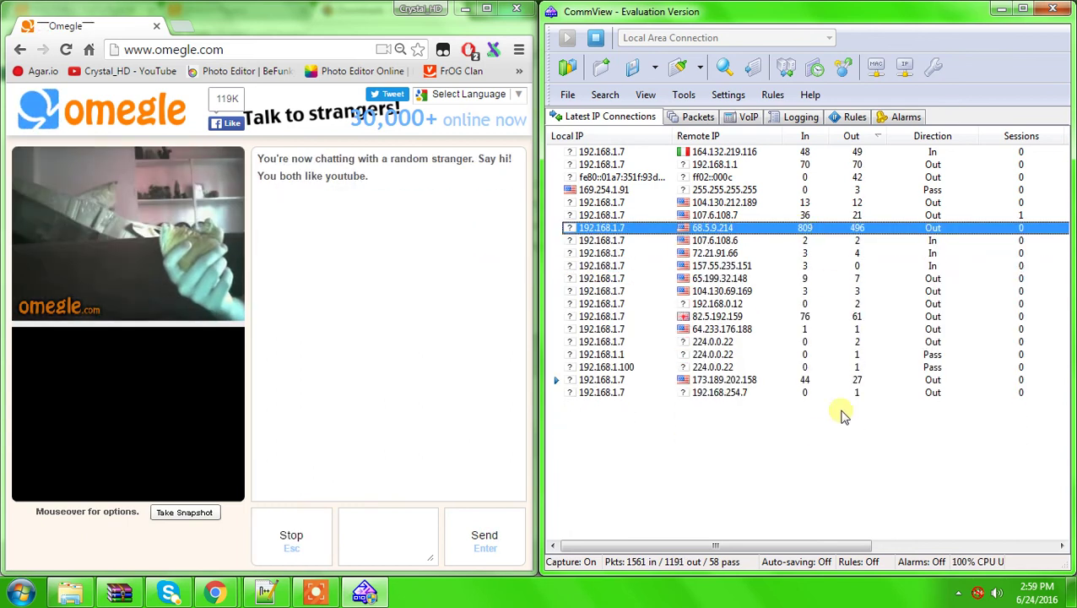
Clear the marking and check rows 192.168.254.7, 65.199.32.55, 224.0.0.22 and busy 173.189.202.158
click(842, 413)
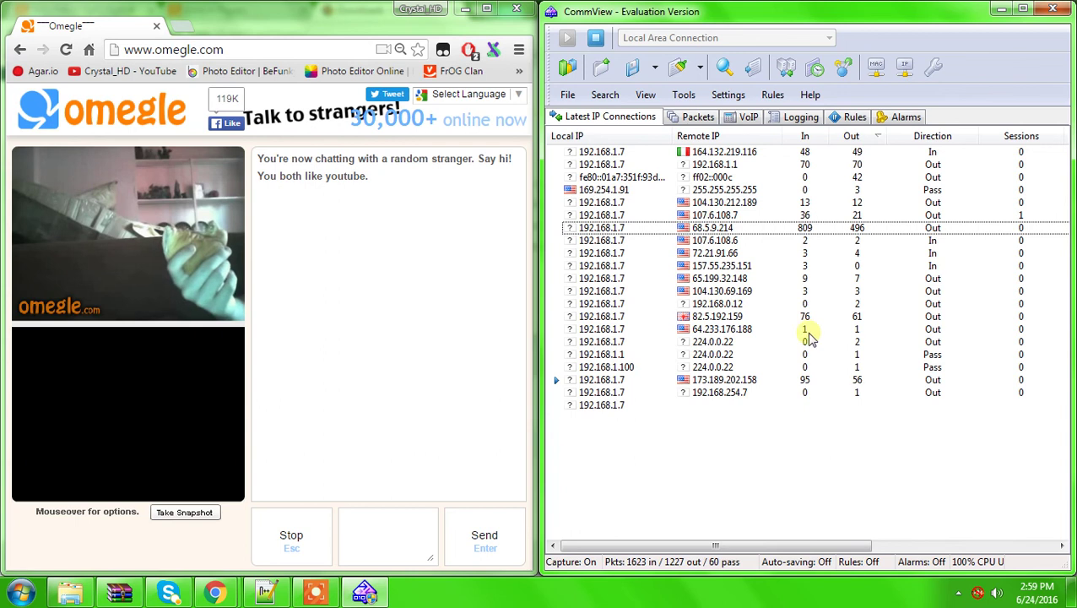
click(812, 380)
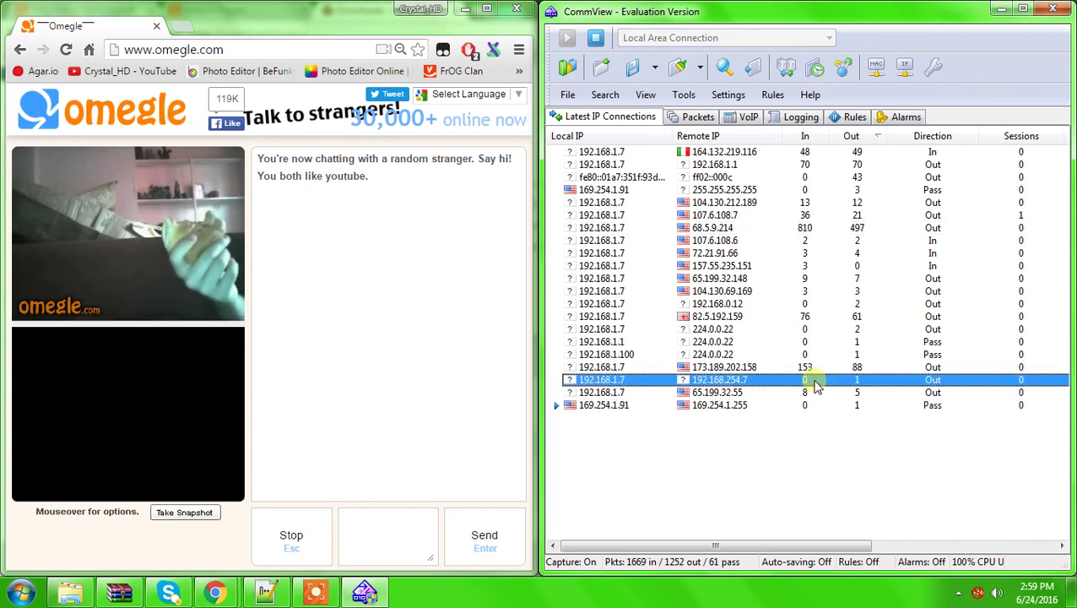
click(810, 371)
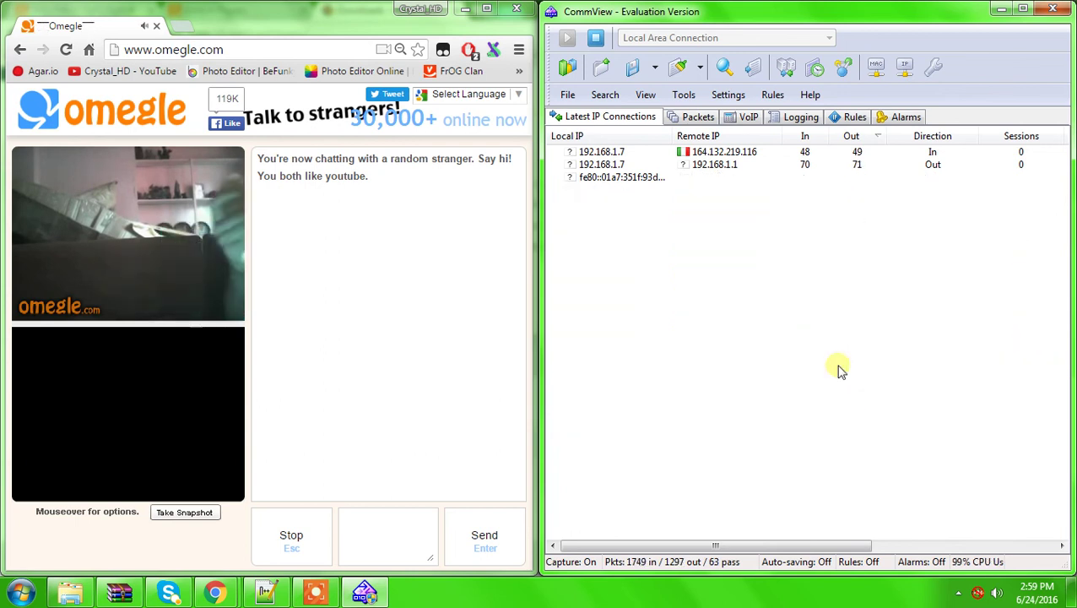
click(815, 345)
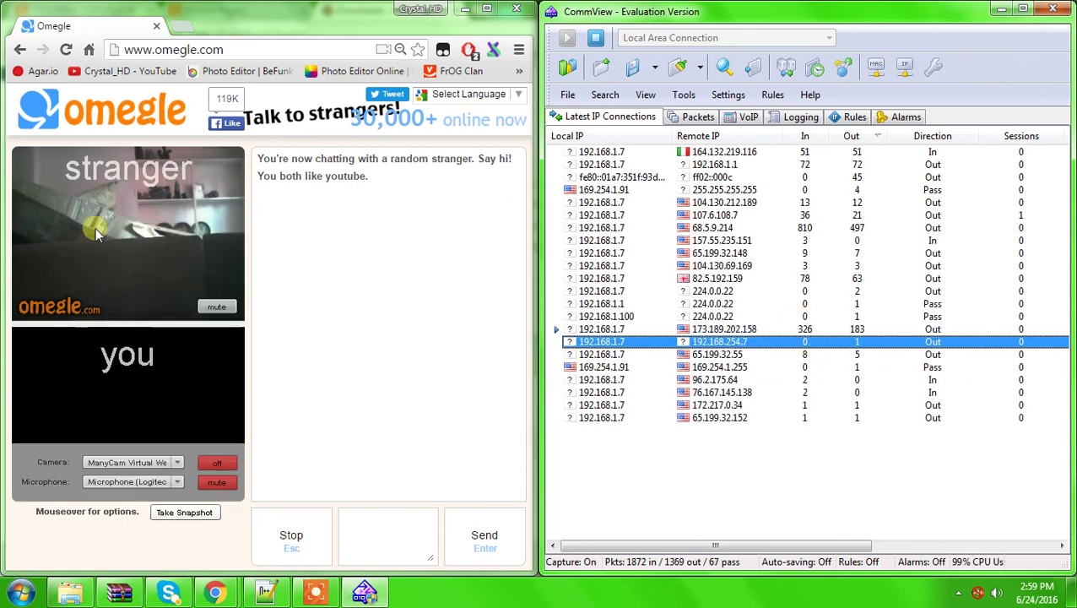
click(815, 294)
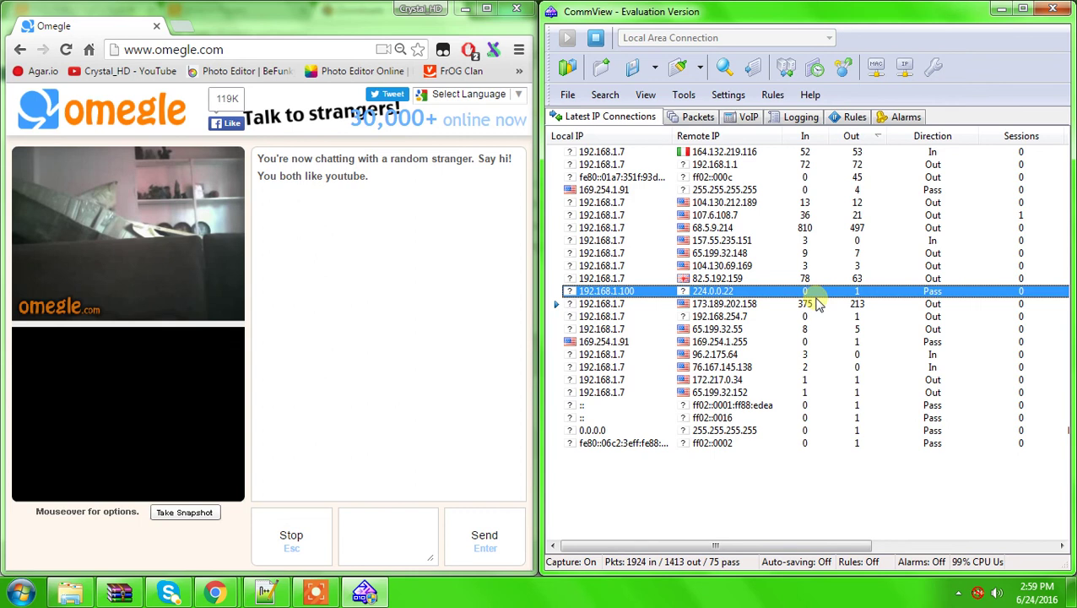
click(799, 267)
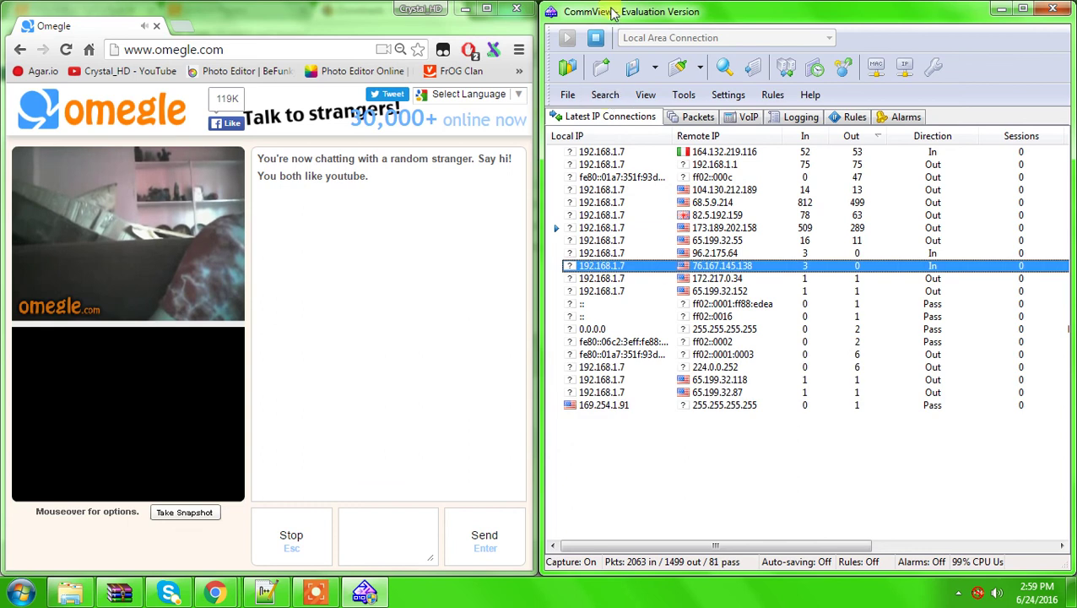
mouse_move(720, 598)
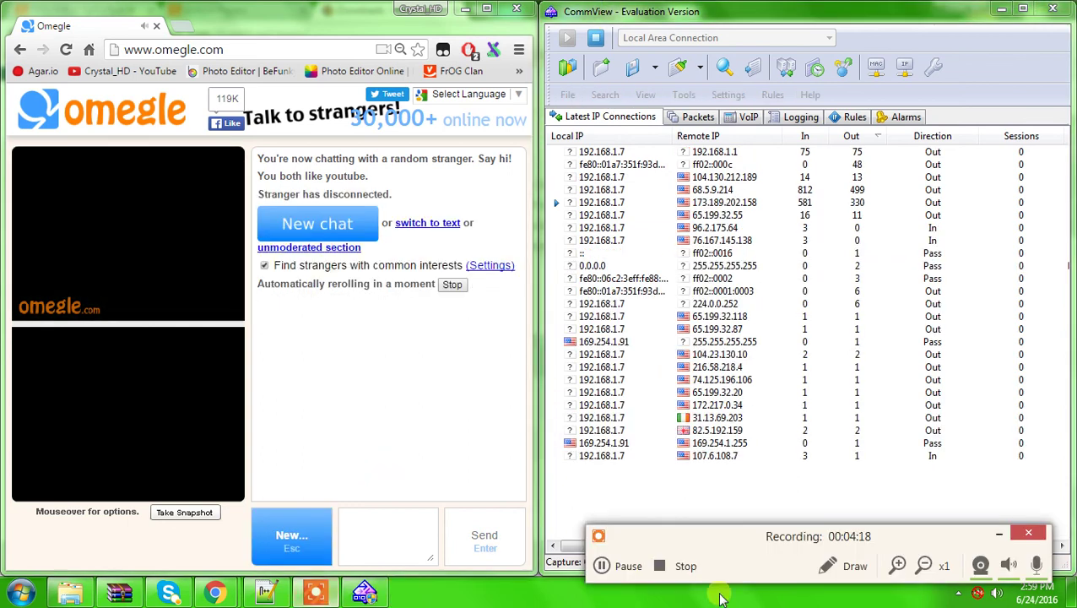